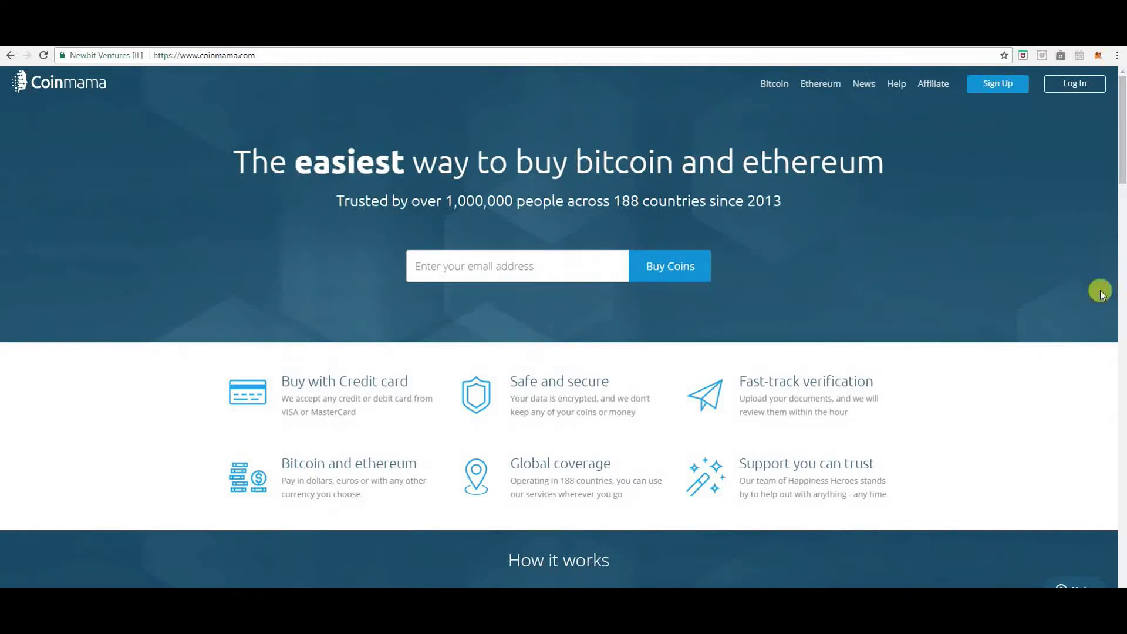
Step: Log in to the Coinmama account and return to the My Orders overview, which lists no orders
click(1000, 91)
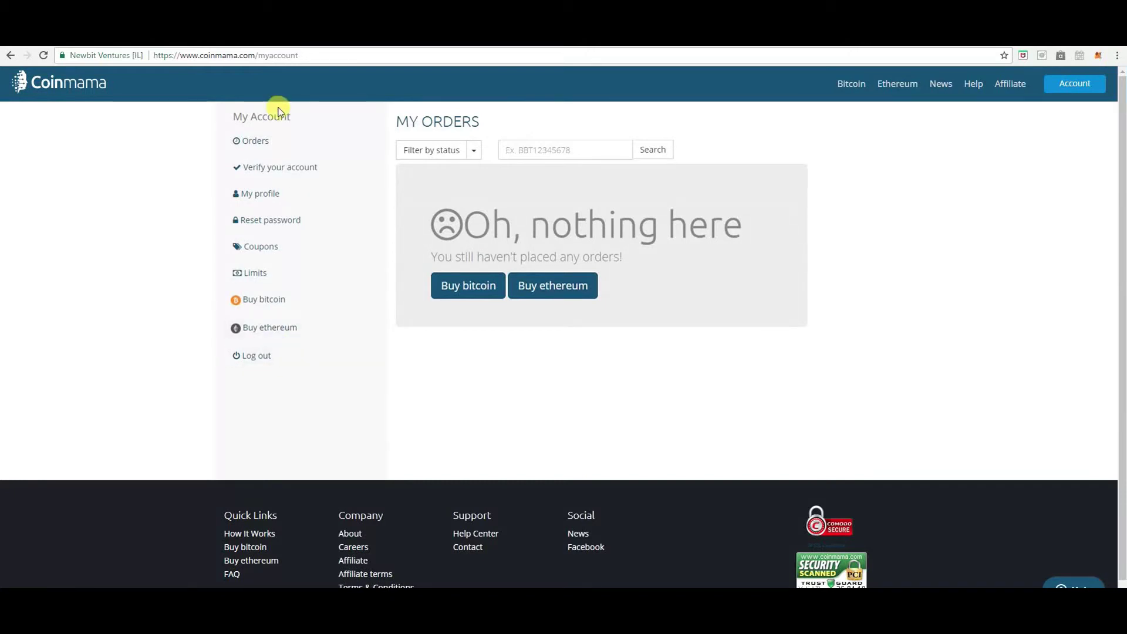
click(851, 98)
click(1077, 87)
Step: Open 'Verify your account' to show the unverified status and the empty personal details form
click(313, 170)
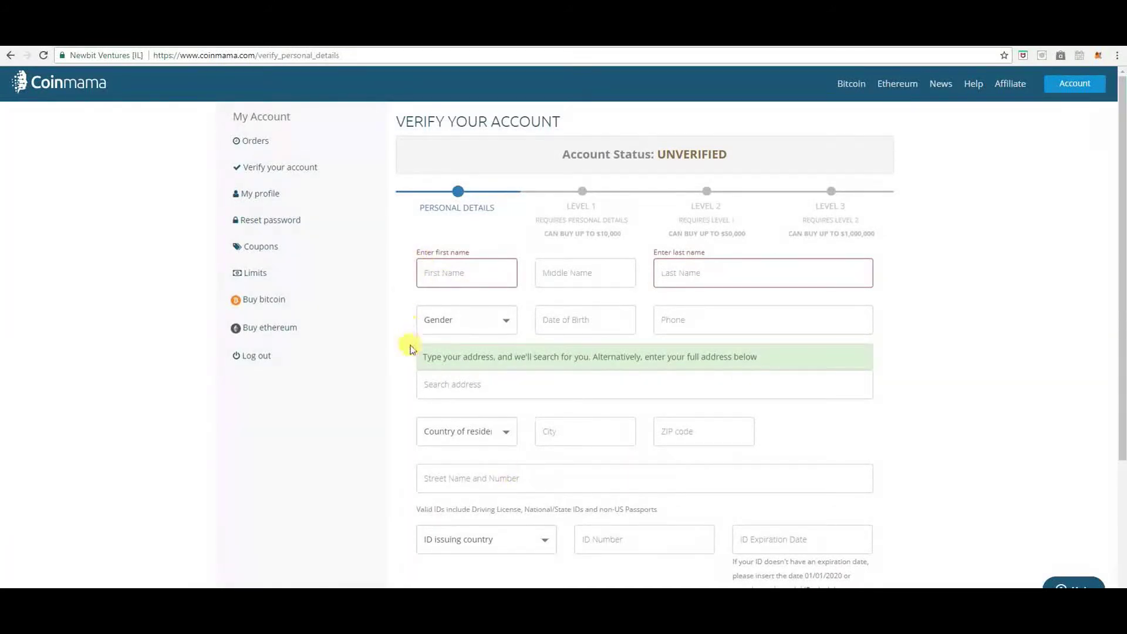
scroll(416, 355, down, 3)
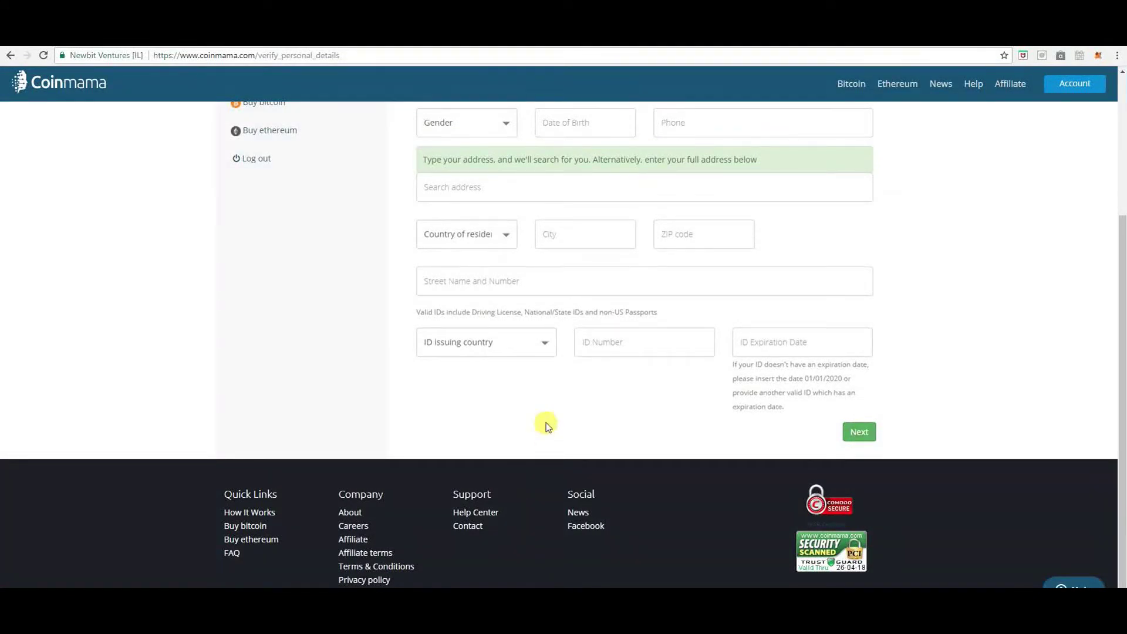
scroll(545, 426, up, 3)
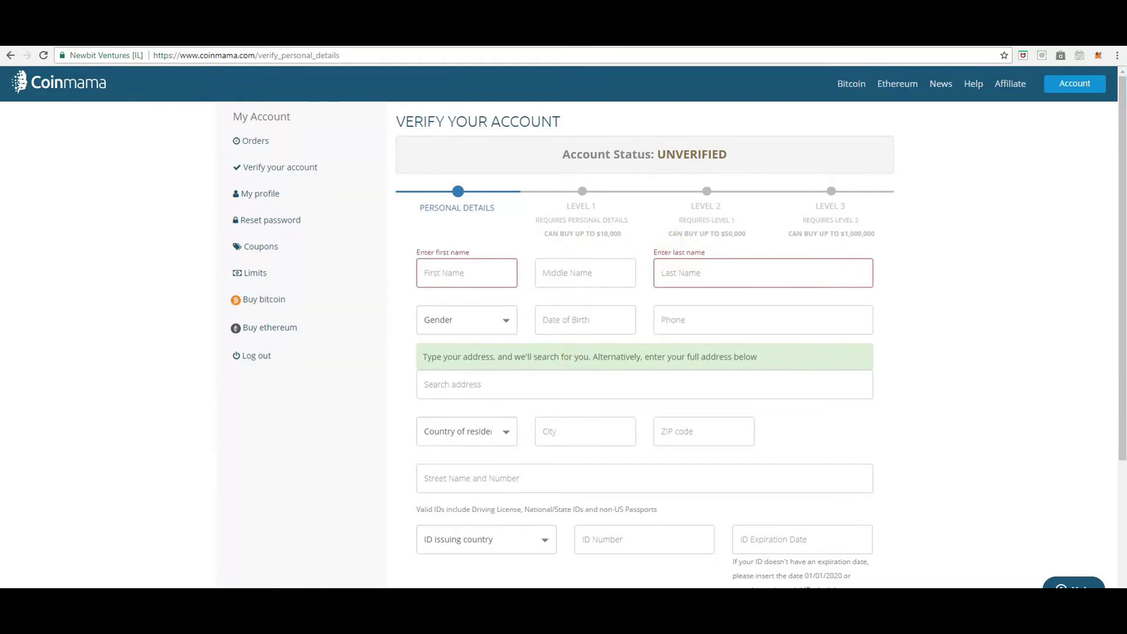
Step: Review My profile, then bring up Reset password with empty old, new and confirm fields
click(267, 199)
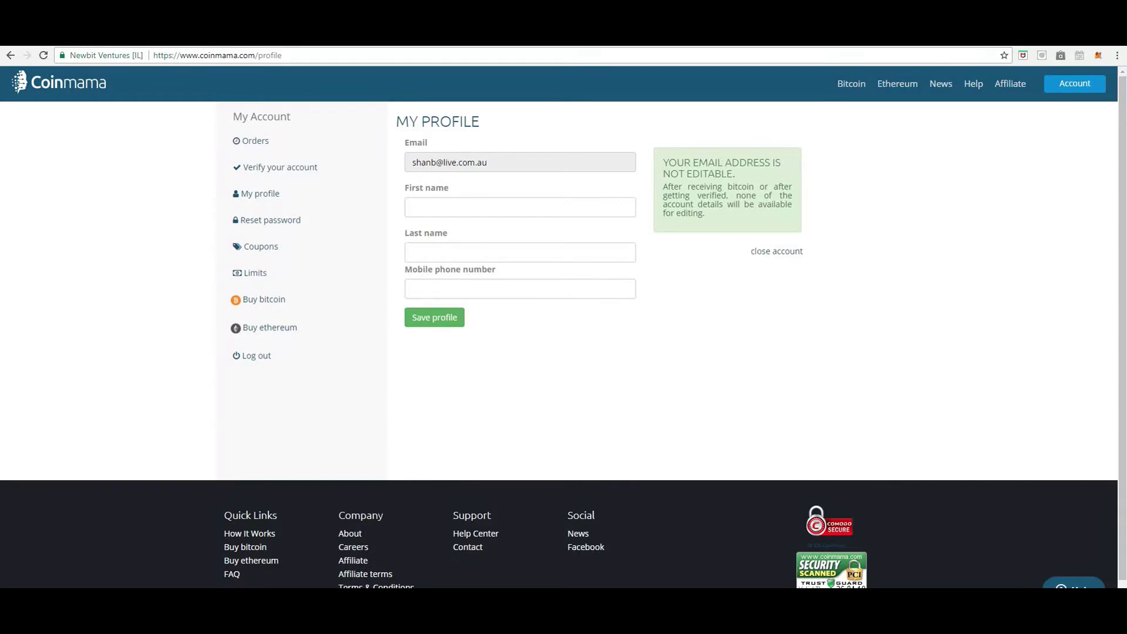
click(308, 226)
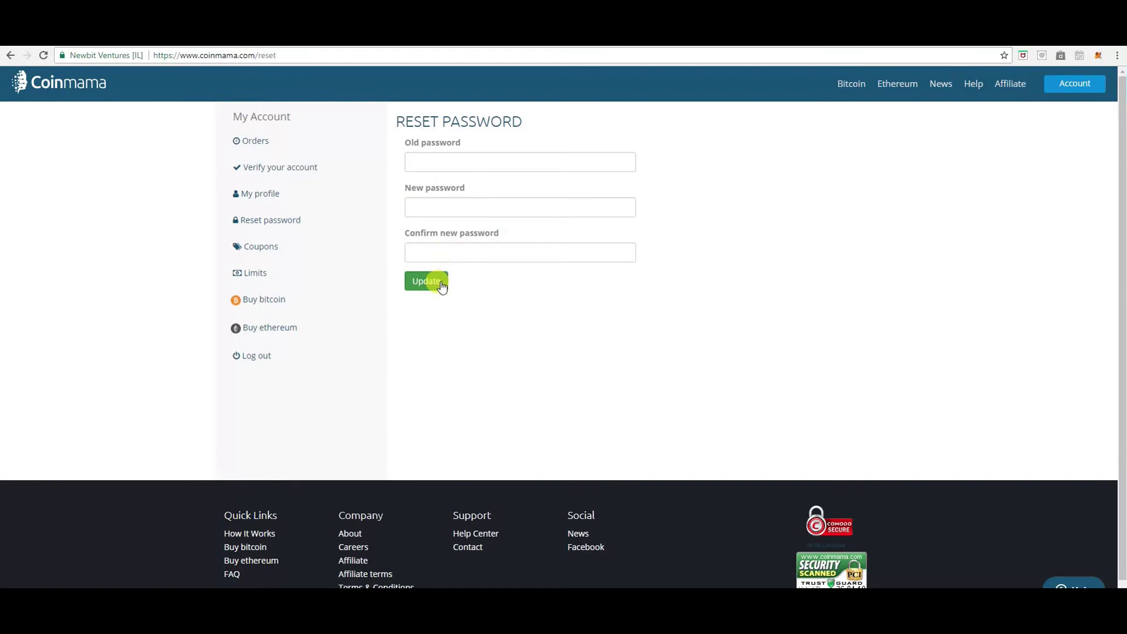
Step: Check the empty Coupons page, then view Limits with its three verification levels and buying caps
click(264, 250)
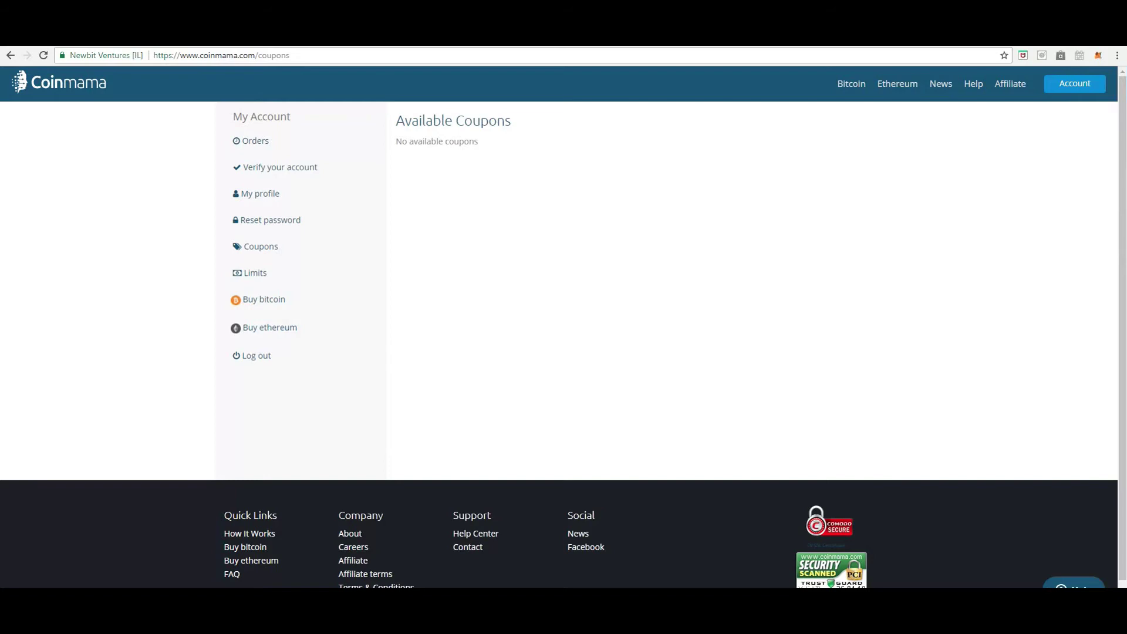
click(256, 275)
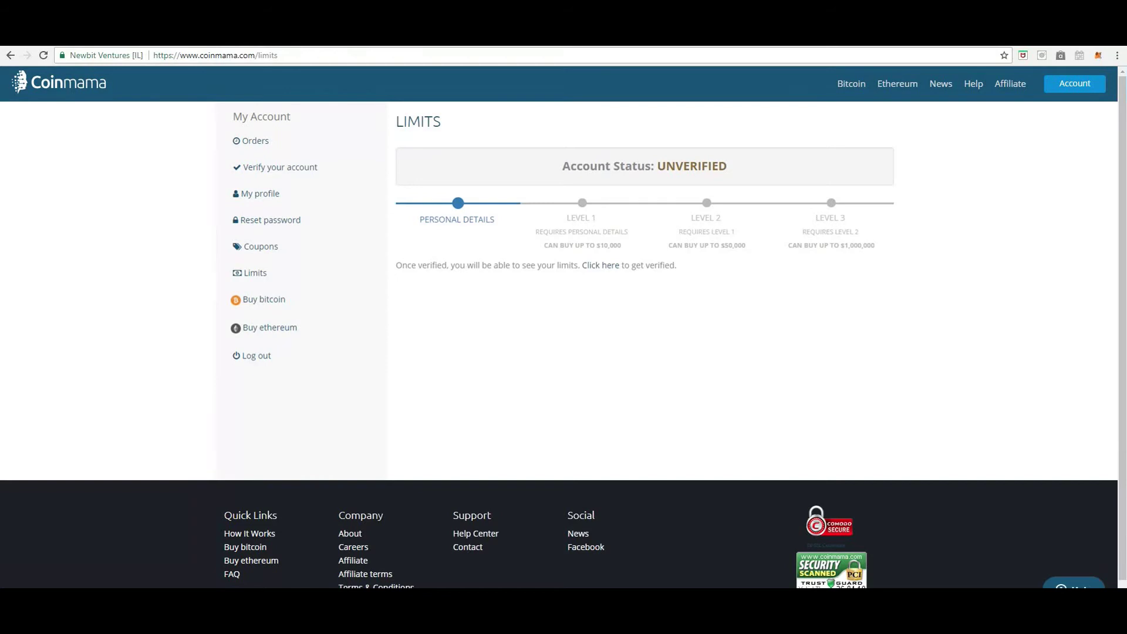
Step: Buy 0.0012 BTC (about 10.07 USD) using the amount slider and BTC field, and submit it
click(285, 301)
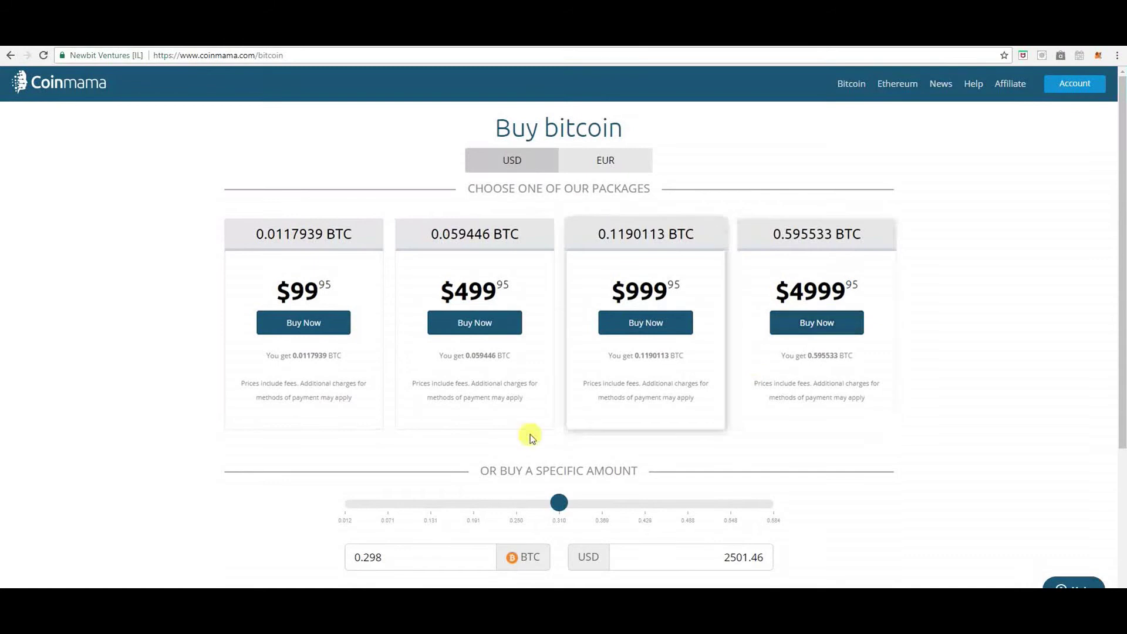
scroll(310, 480, down, 2)
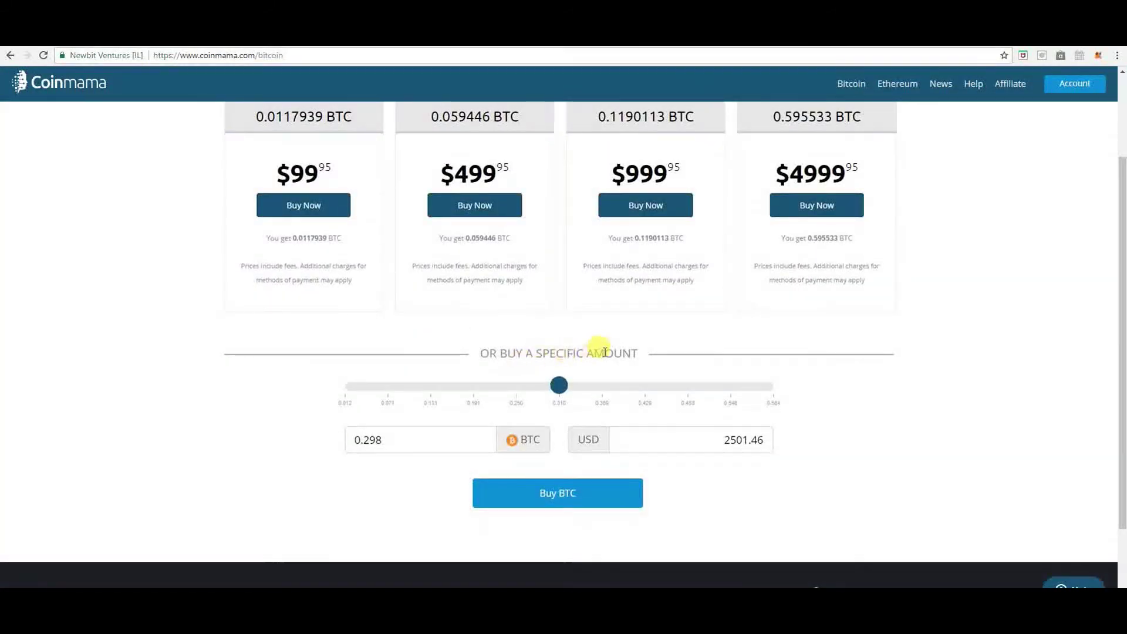
drag(533, 387, 325, 390)
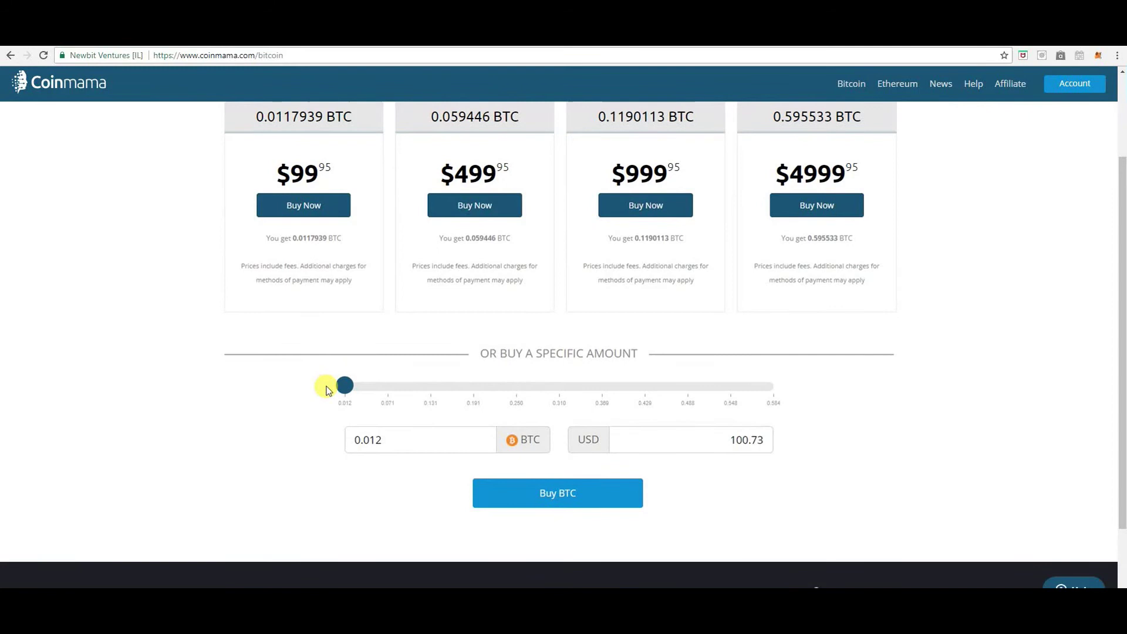
click(379, 440)
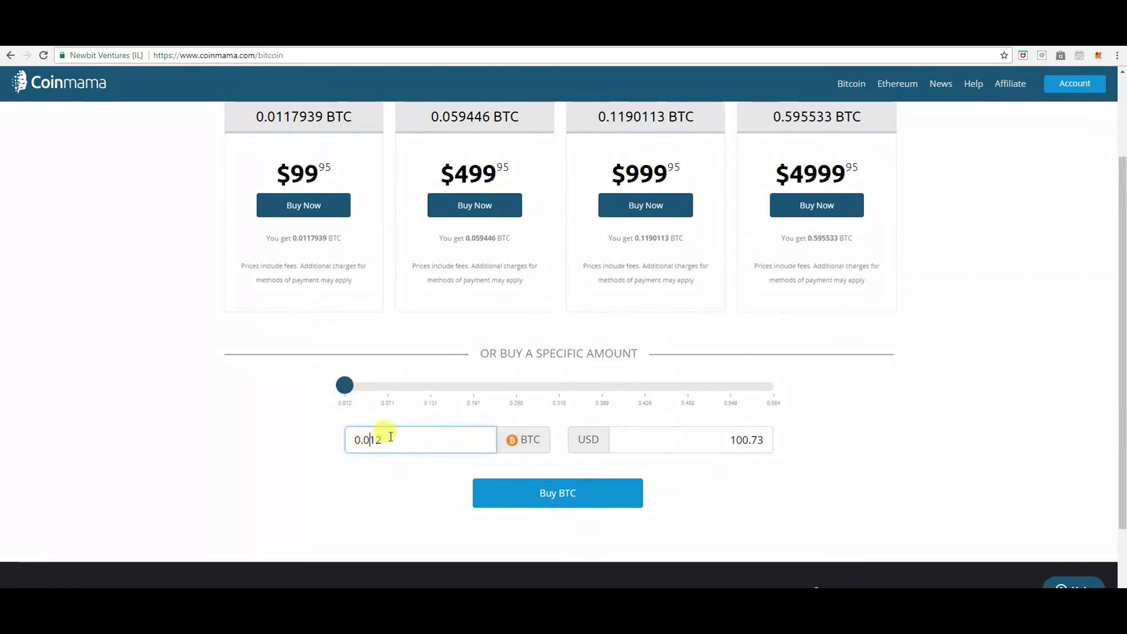
text(0)
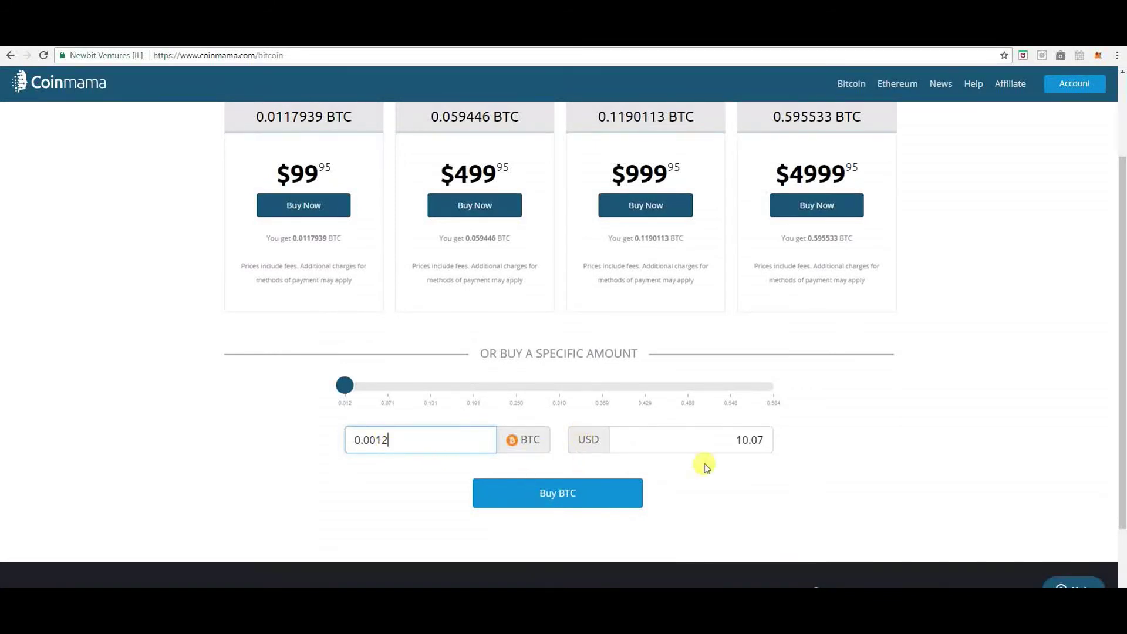
click(541, 495)
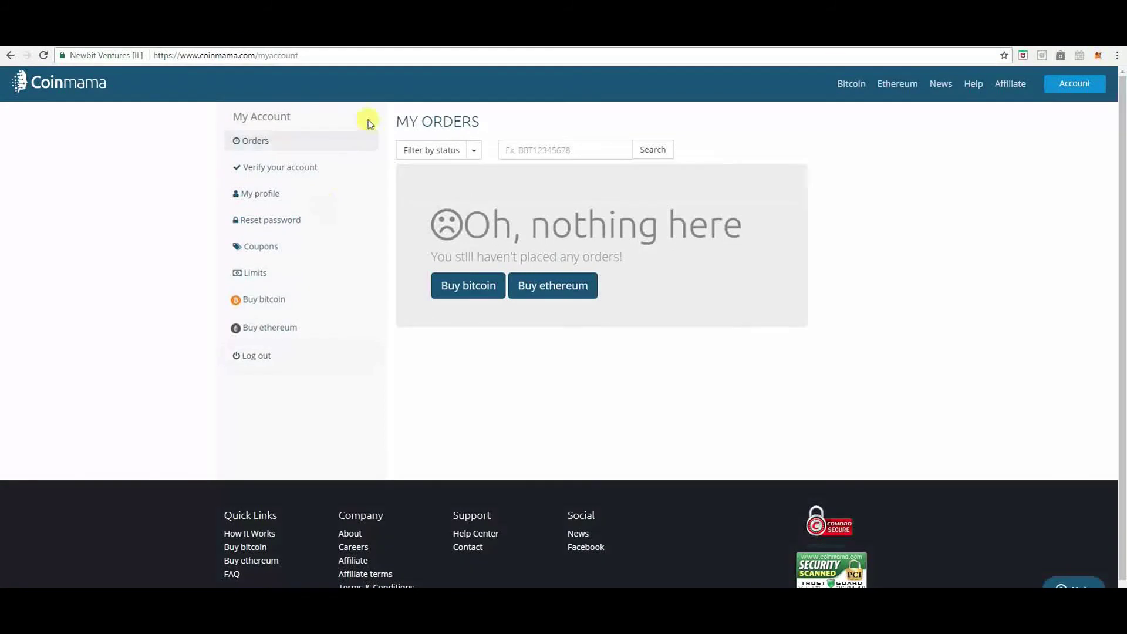
Step: Open the News blog and browse its 2017–2018 market update posts and tags
click(942, 85)
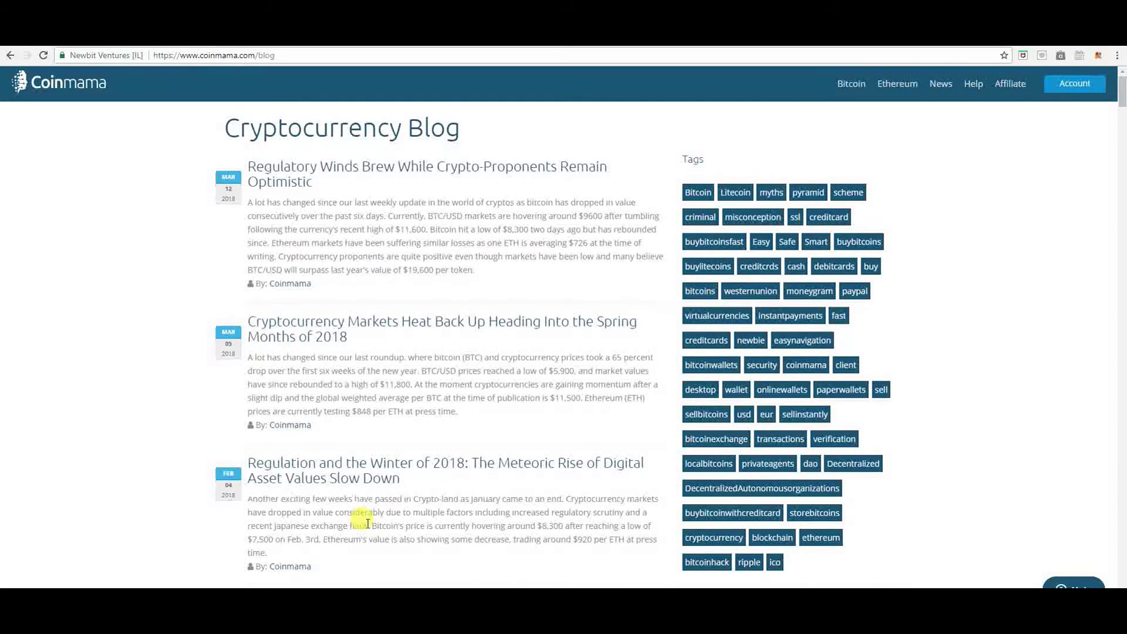
scroll(367, 522, down, 3)
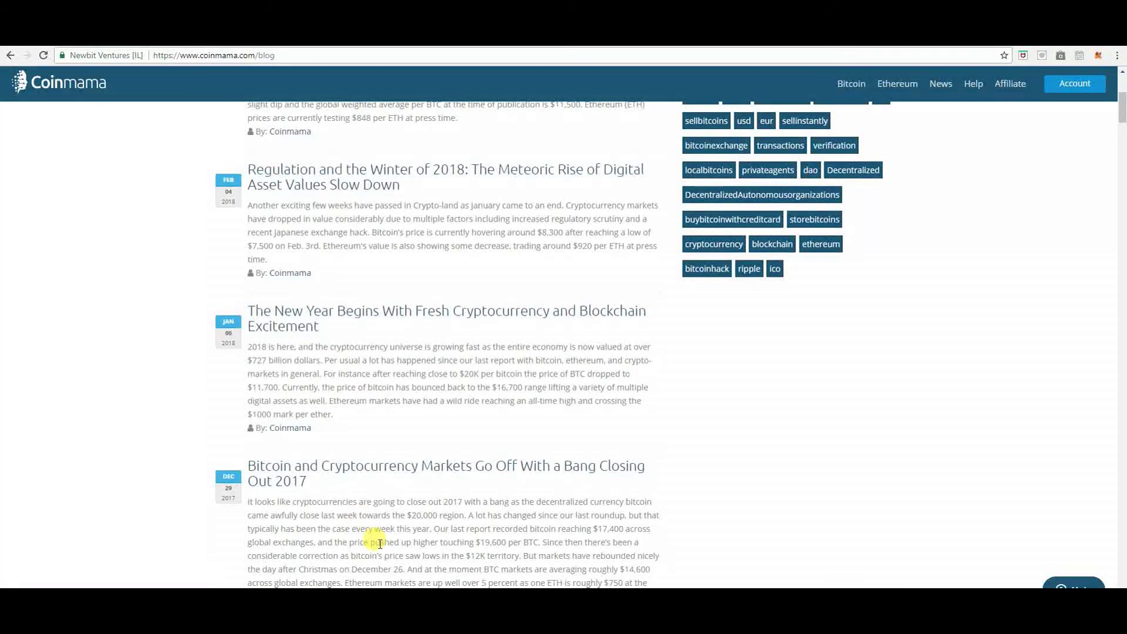
scroll(1061, 95, up, 3)
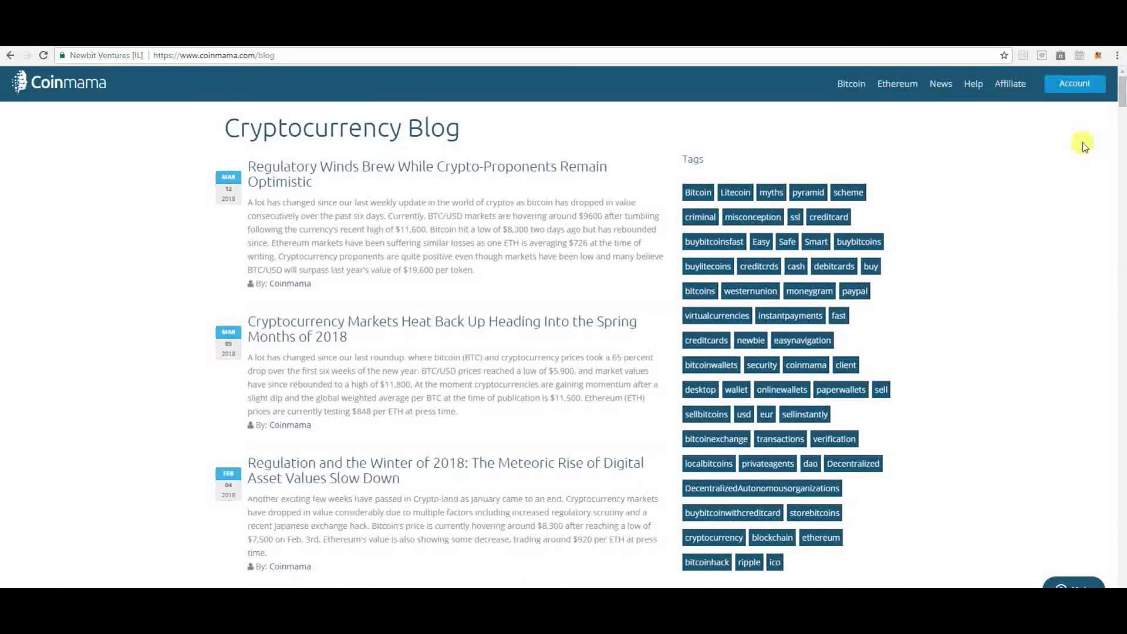
Step: Open the Affiliate page to review commission details, the affiliate login and the registration form
click(1013, 85)
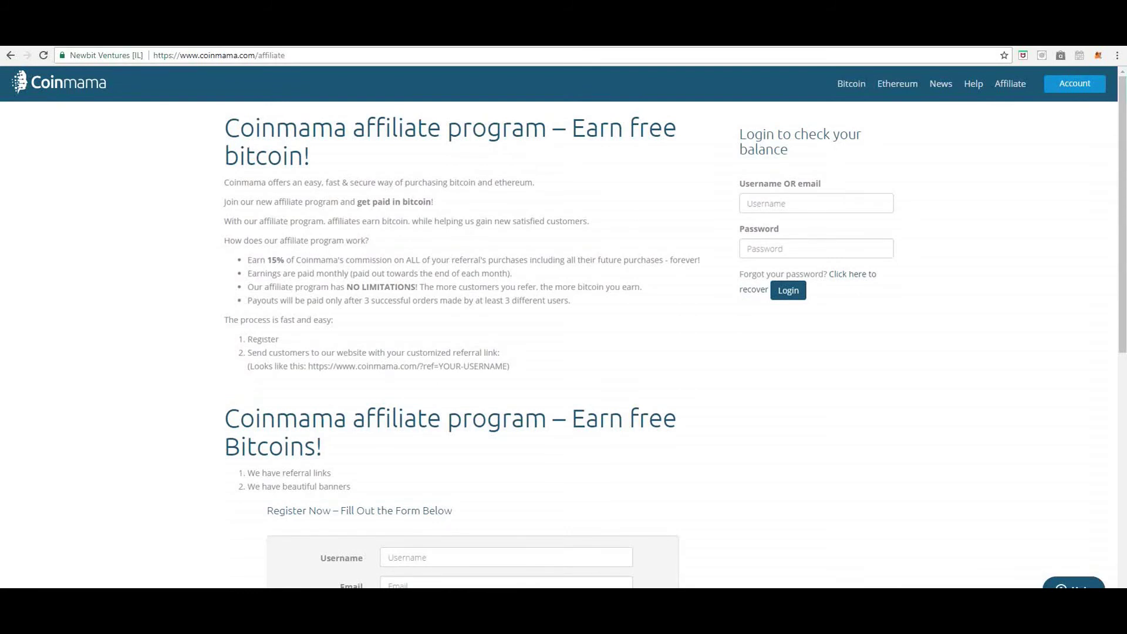
scroll(564, 352, down, 3)
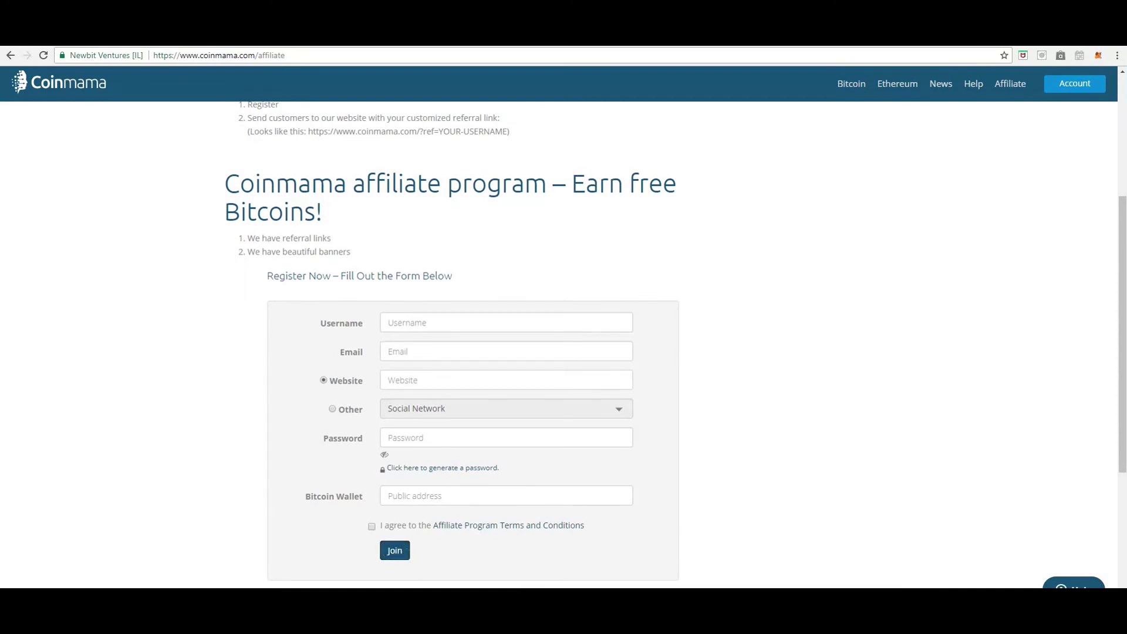
scroll(564, 352, up, 3)
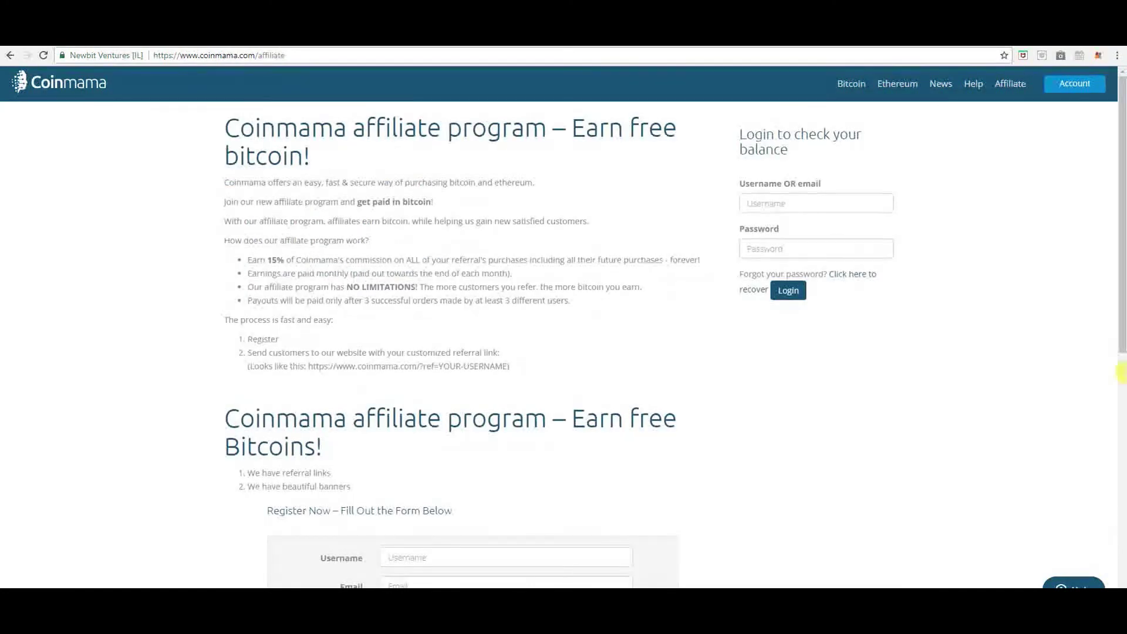
Step: Open Help to browse the getting-started guides and Knowledge Base topics, from buying currency to affiliate articles
click(973, 84)
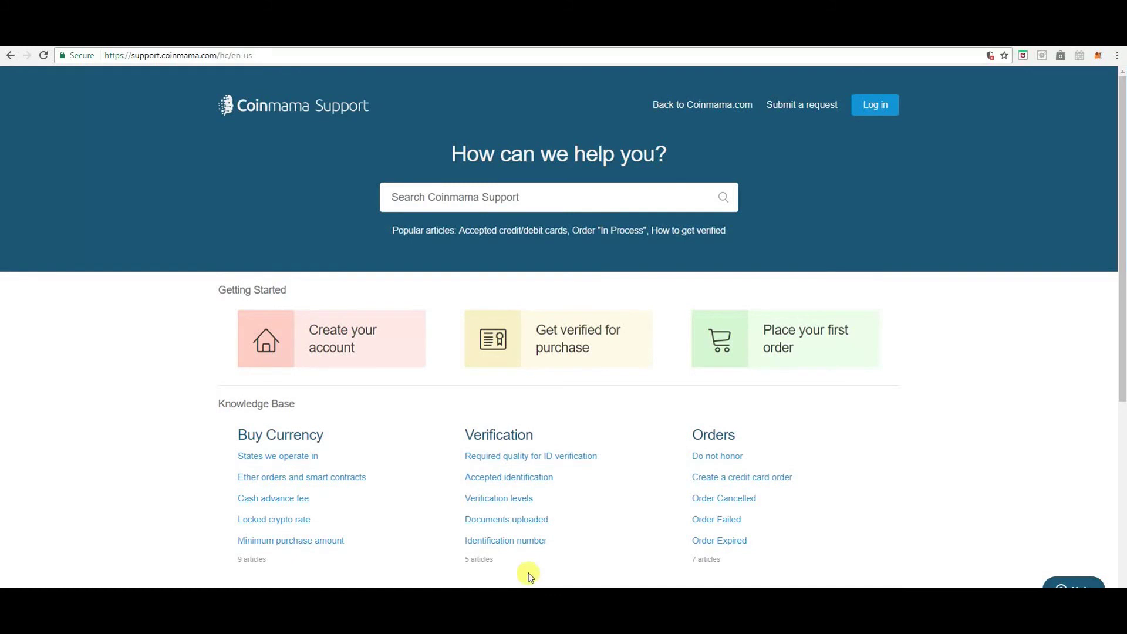
scroll(528, 577, down, 3)
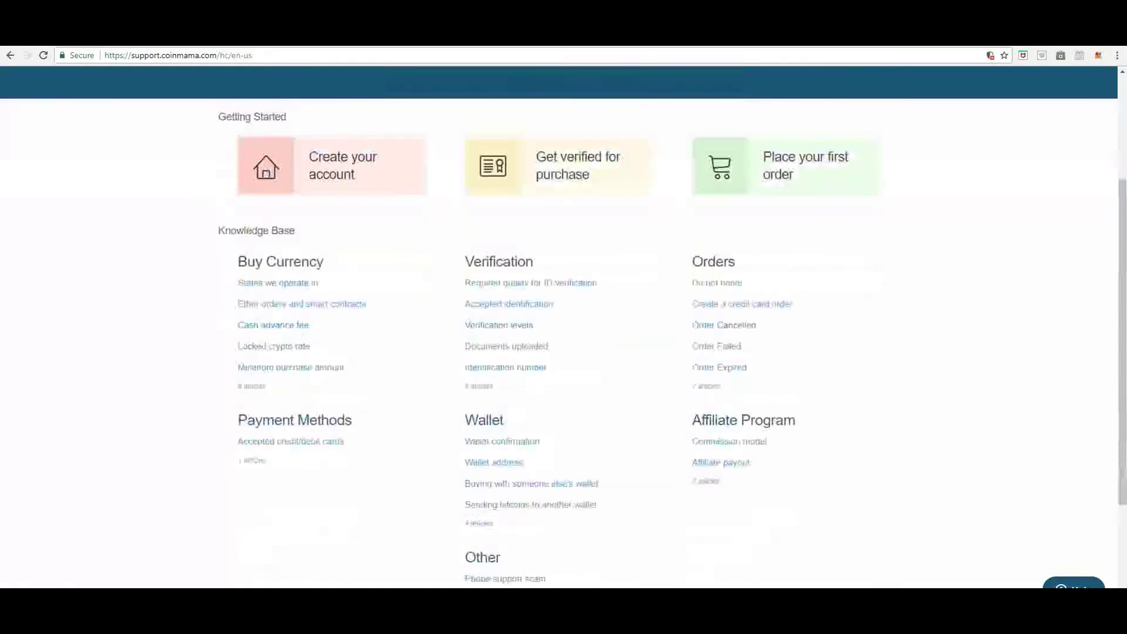
scroll(565, 326, down, 2)
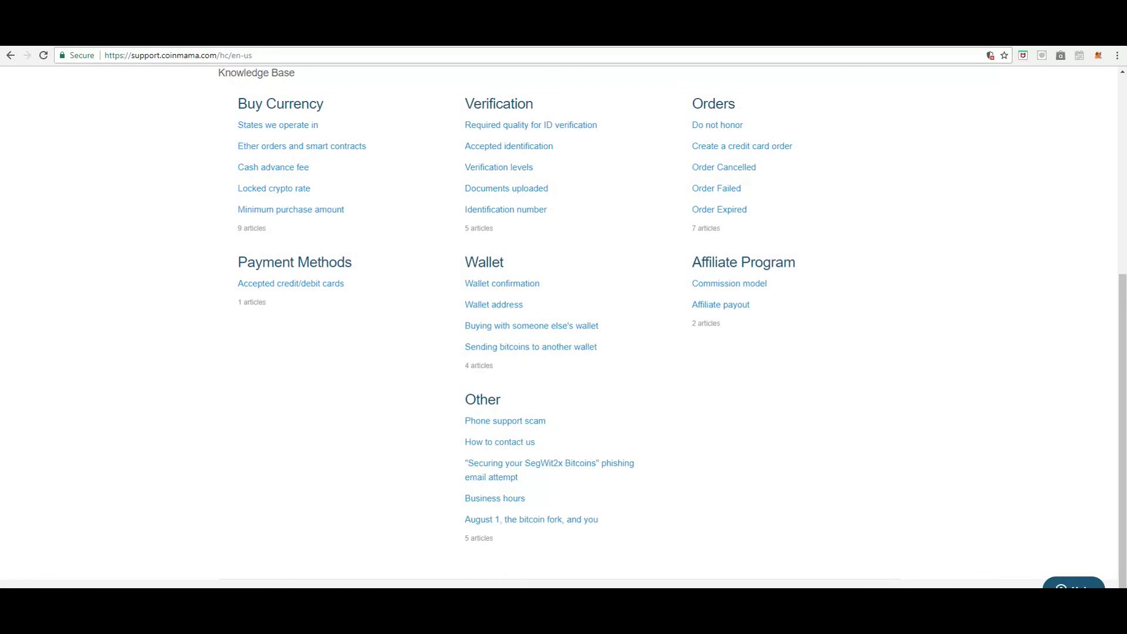
scroll(564, 326, up, 5)
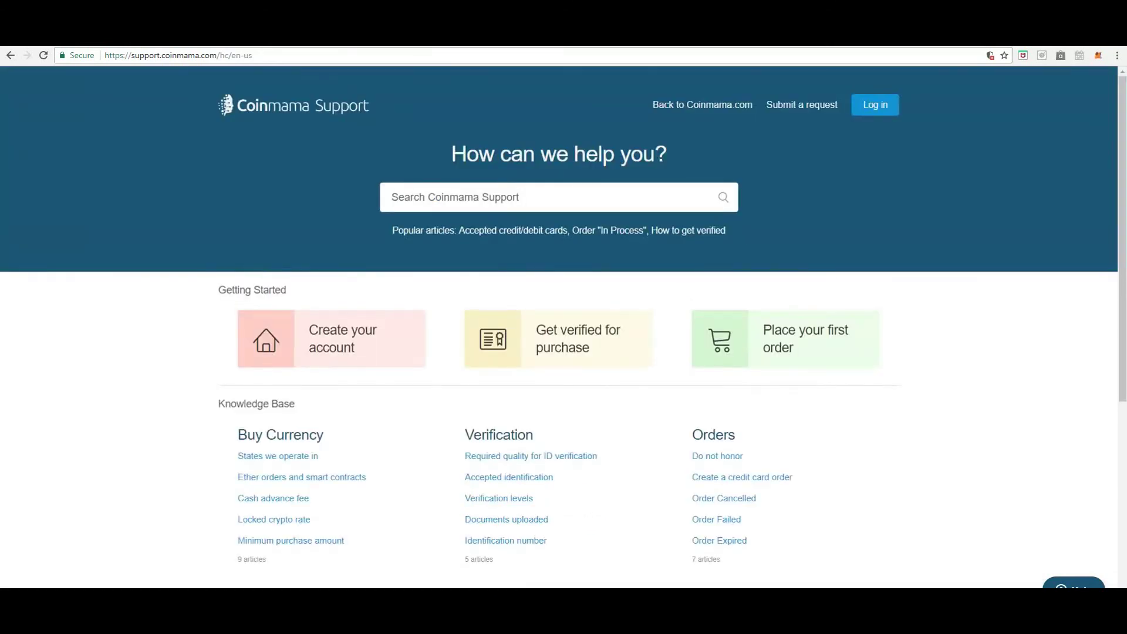